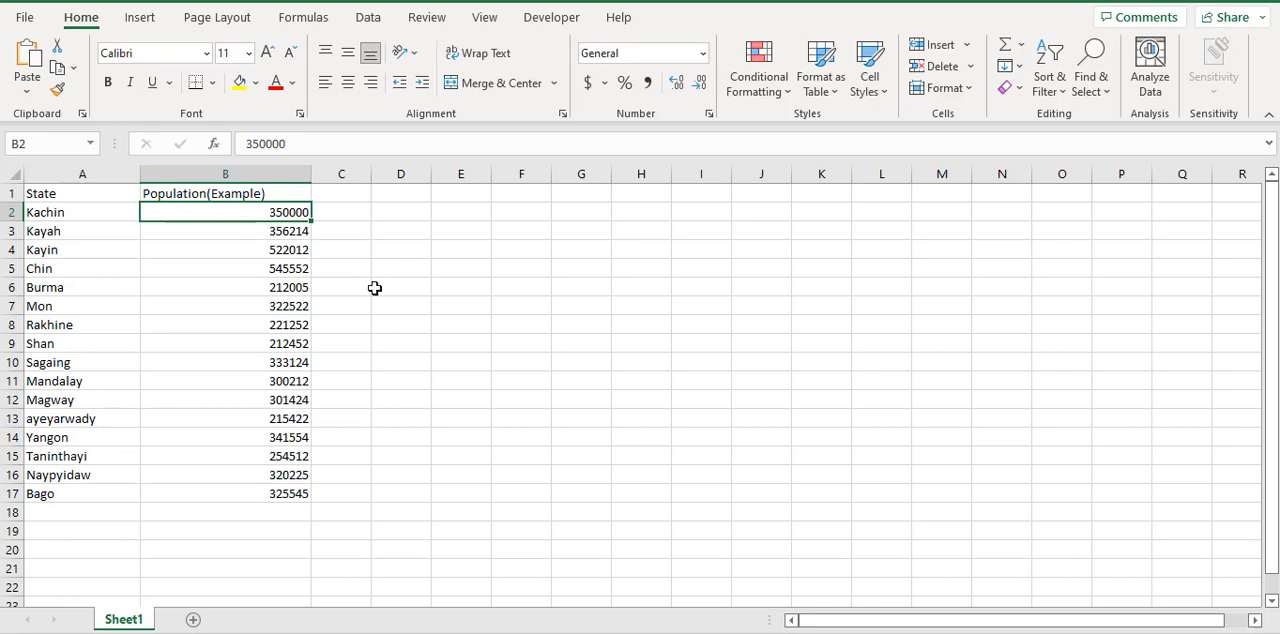
click(482, 329)
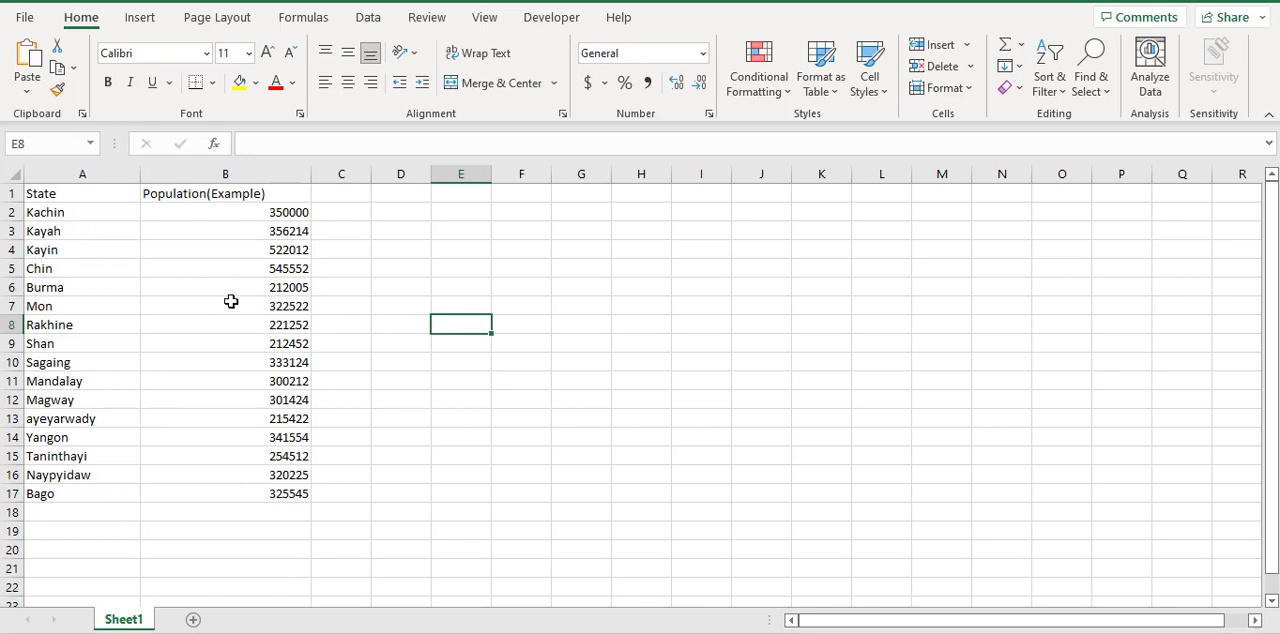
click(108, 193)
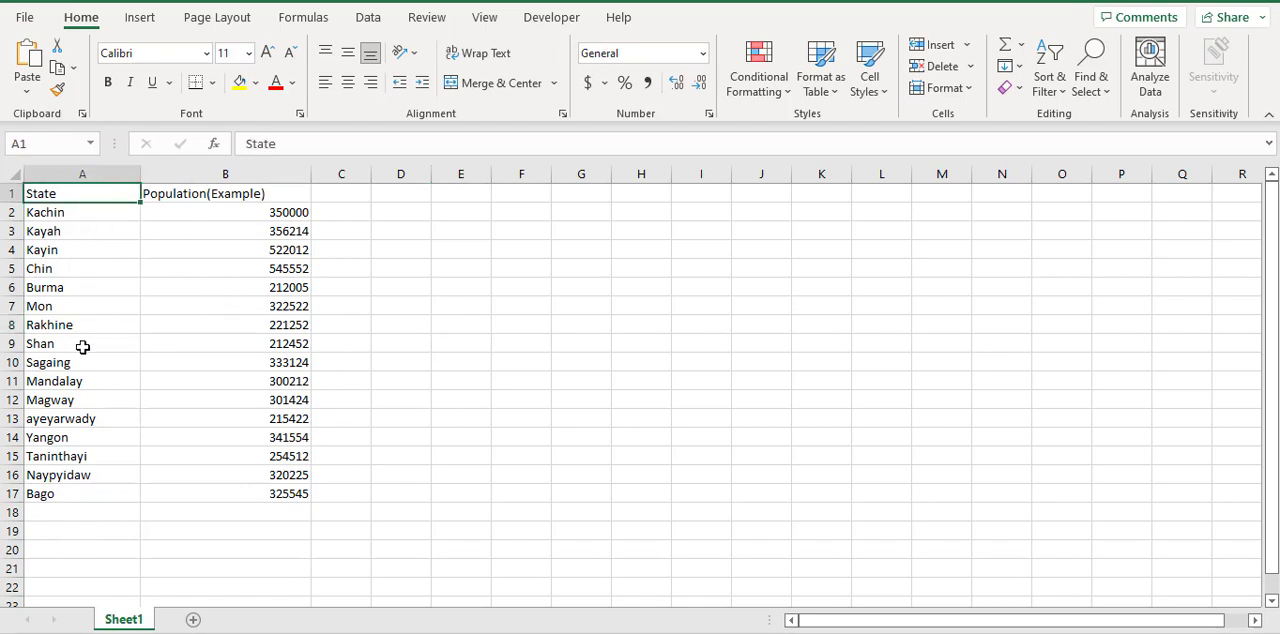
click(187, 197)
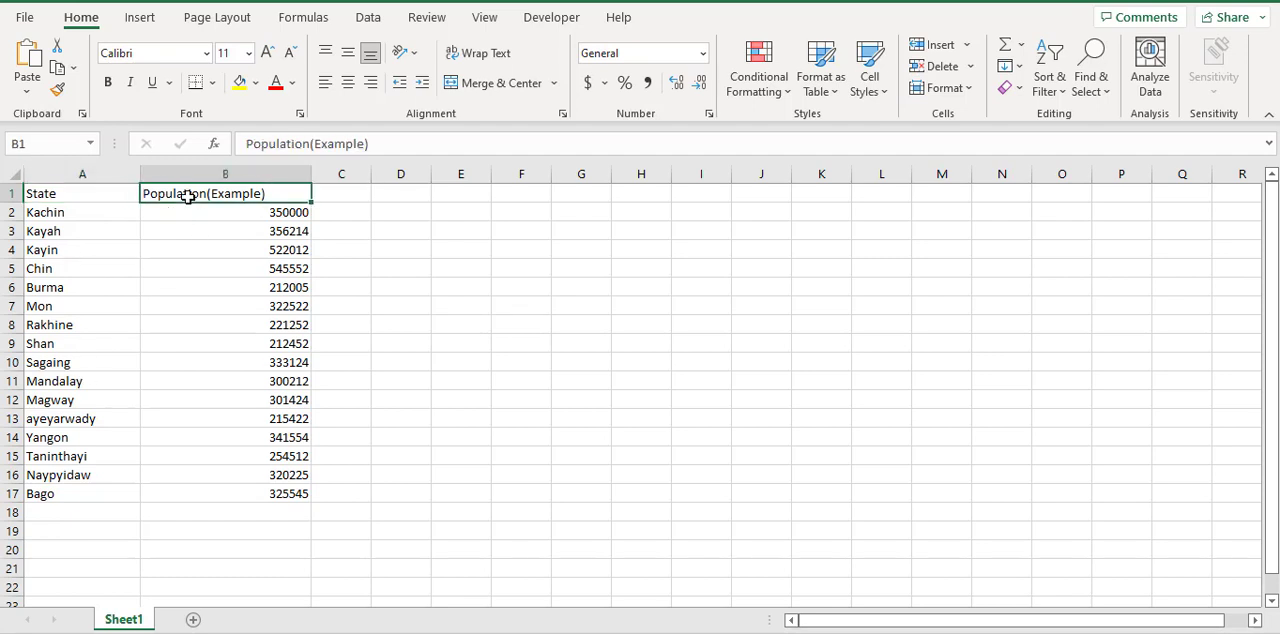
click(128, 213)
click(166, 218)
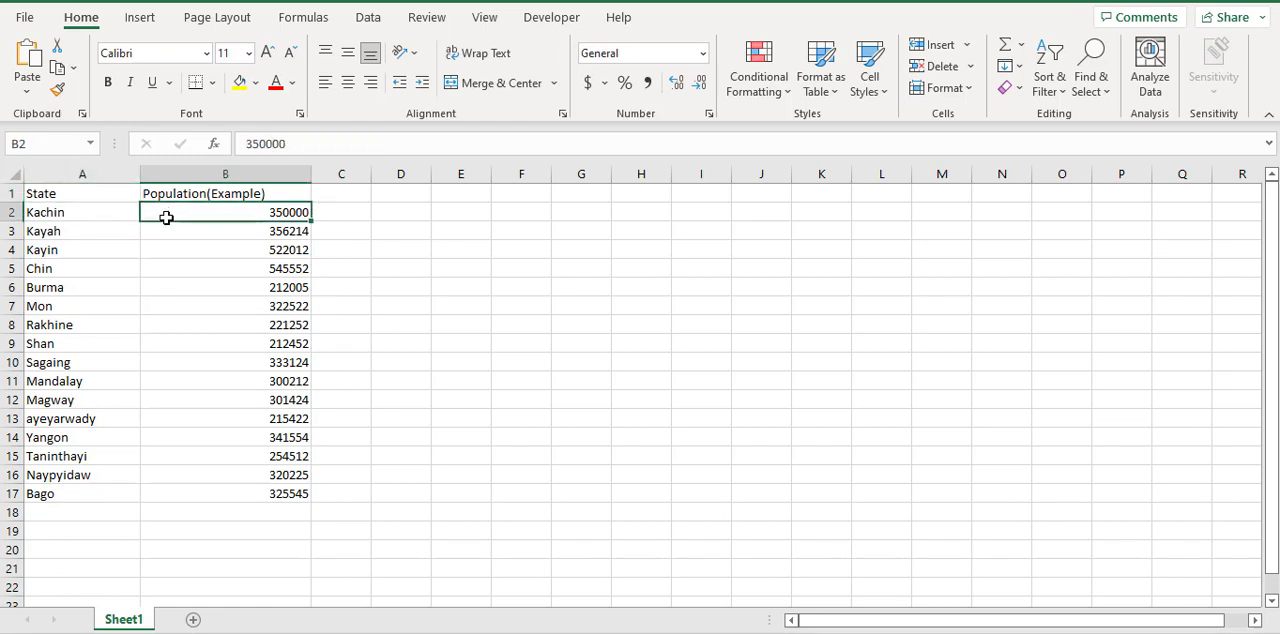
Insert a filled map chart from the State and Population(Example) data, starting from cell A1
click(95, 192)
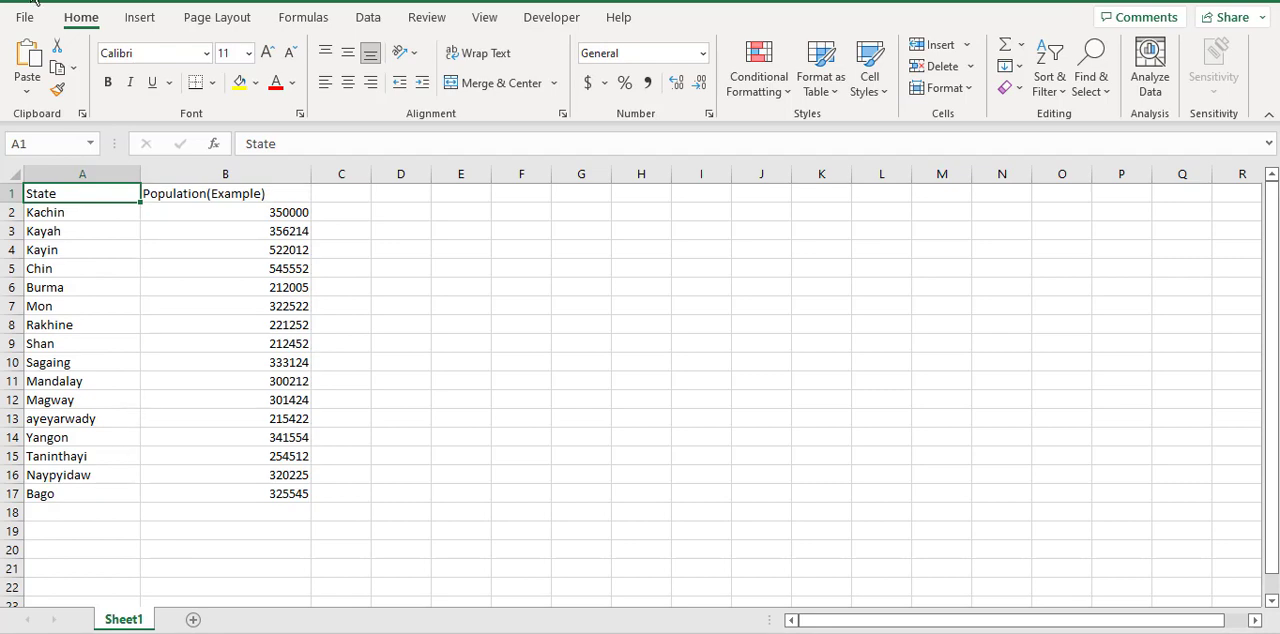
click(140, 17)
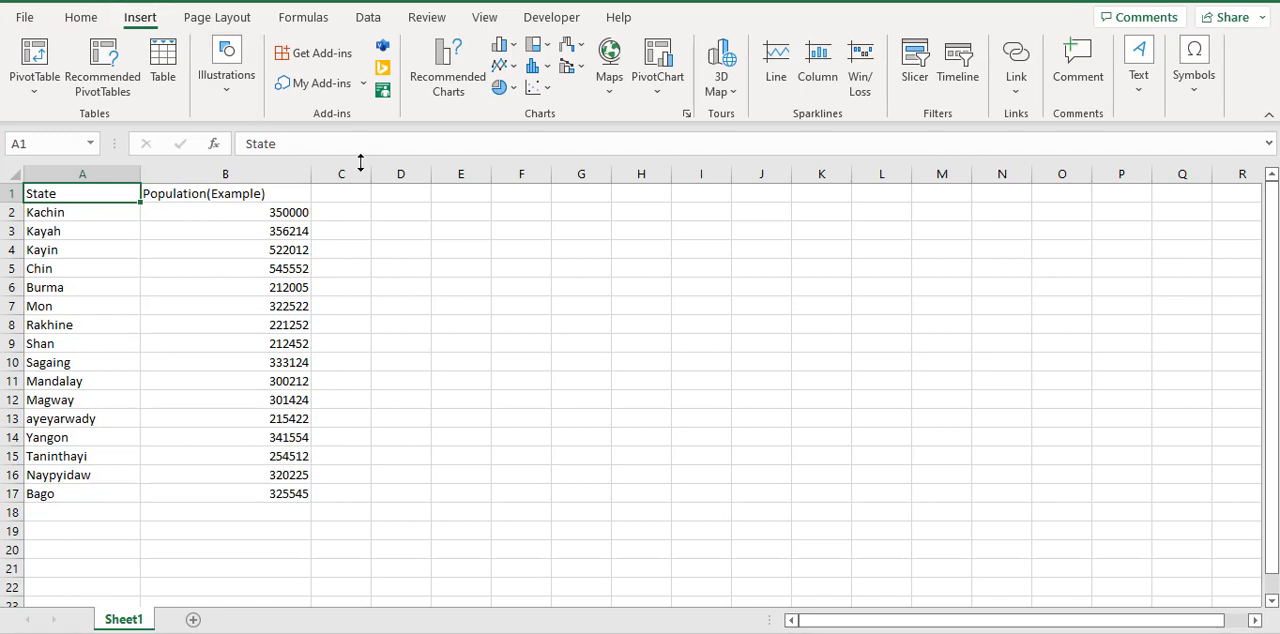
click(610, 95)
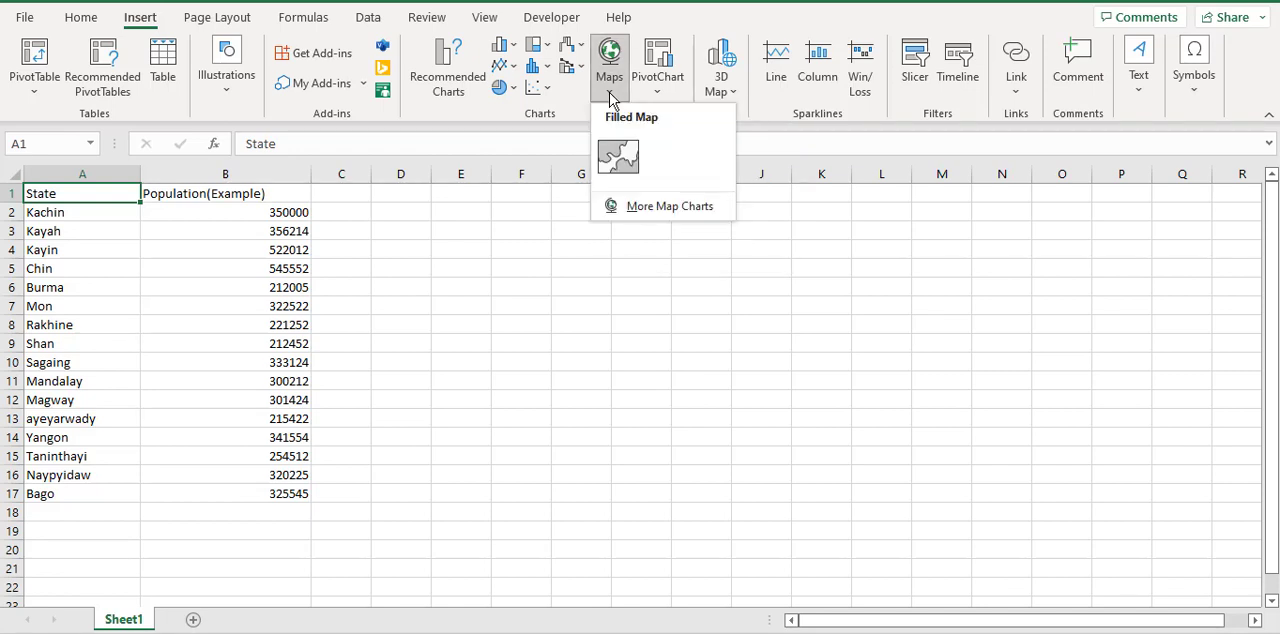
click(620, 158)
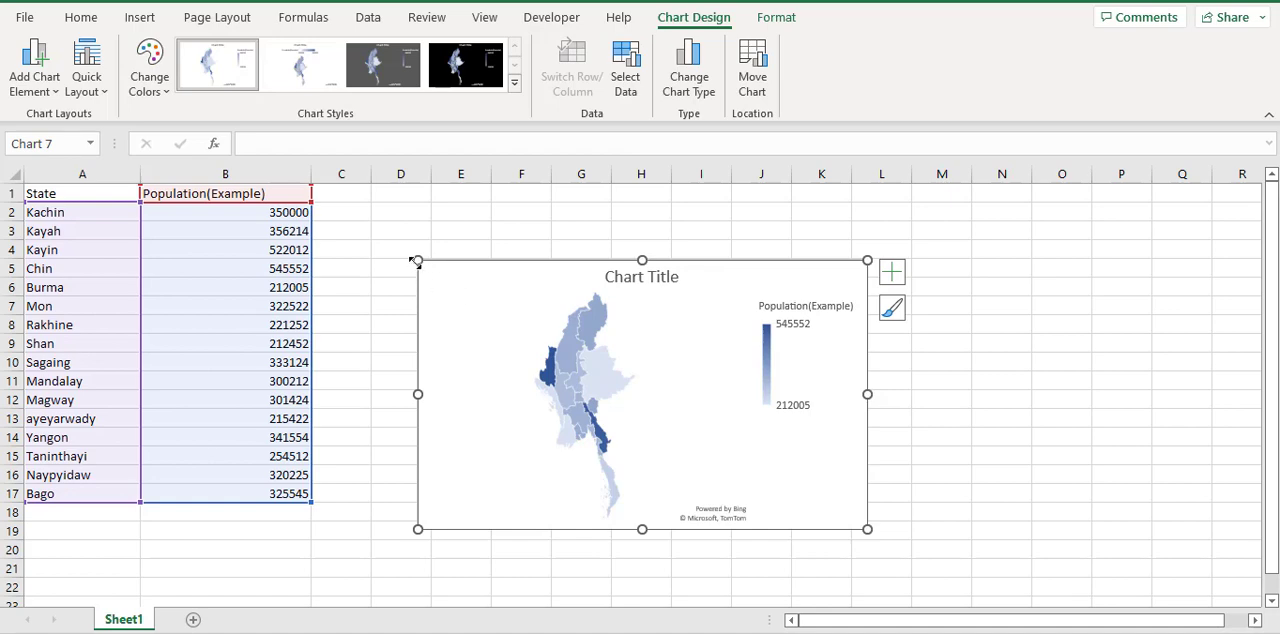
Enlarge the map chart to about 6" wide and 3.73" high beside the data table
drag(418, 260, 340, 235)
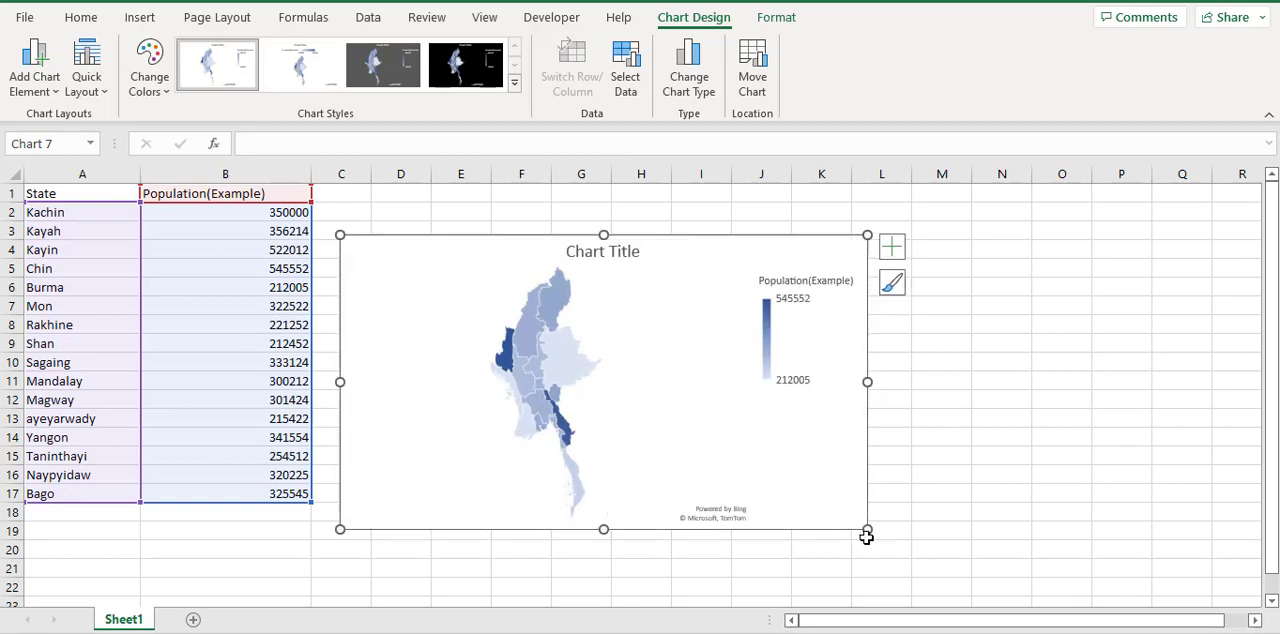
drag(867, 531, 879, 569)
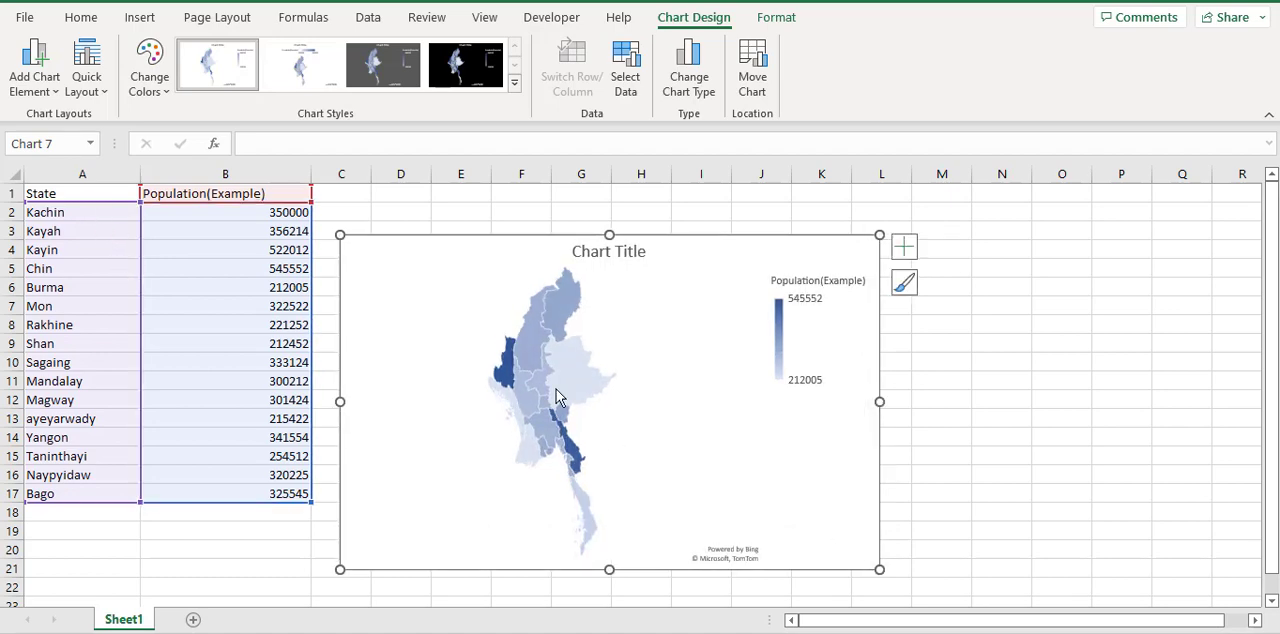
mouse_move(571, 293)
Change the state name in cell A3 to Kaya and check how that region is displayed on the map
click(77, 219)
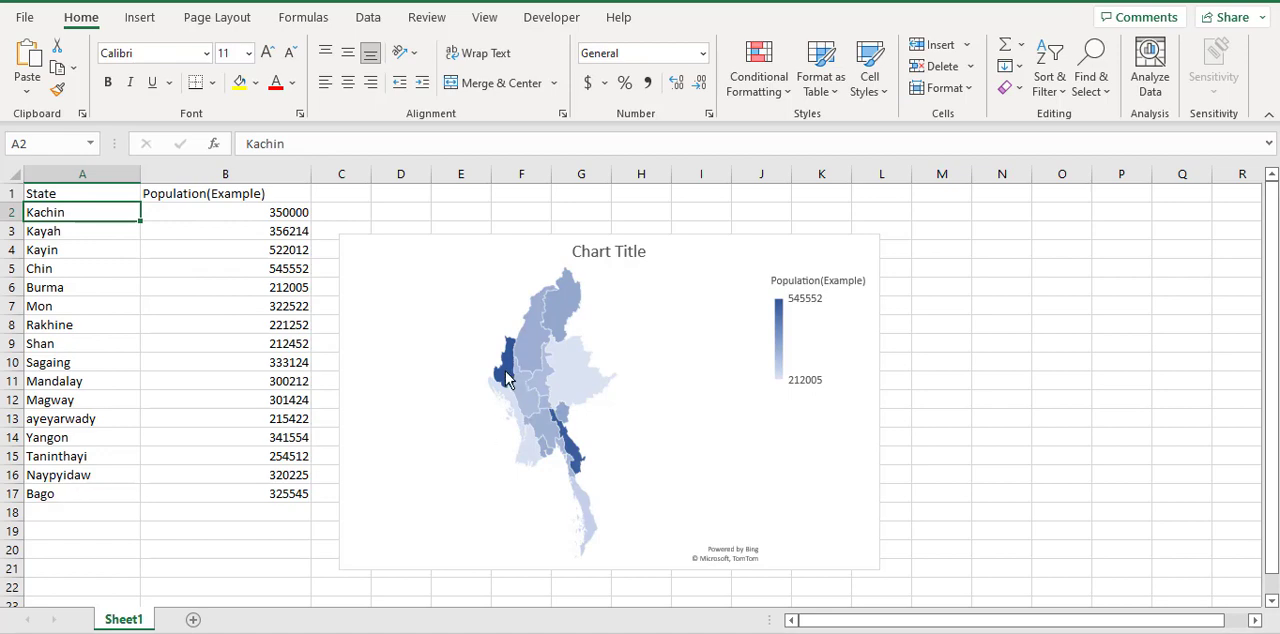
double_click(87, 234)
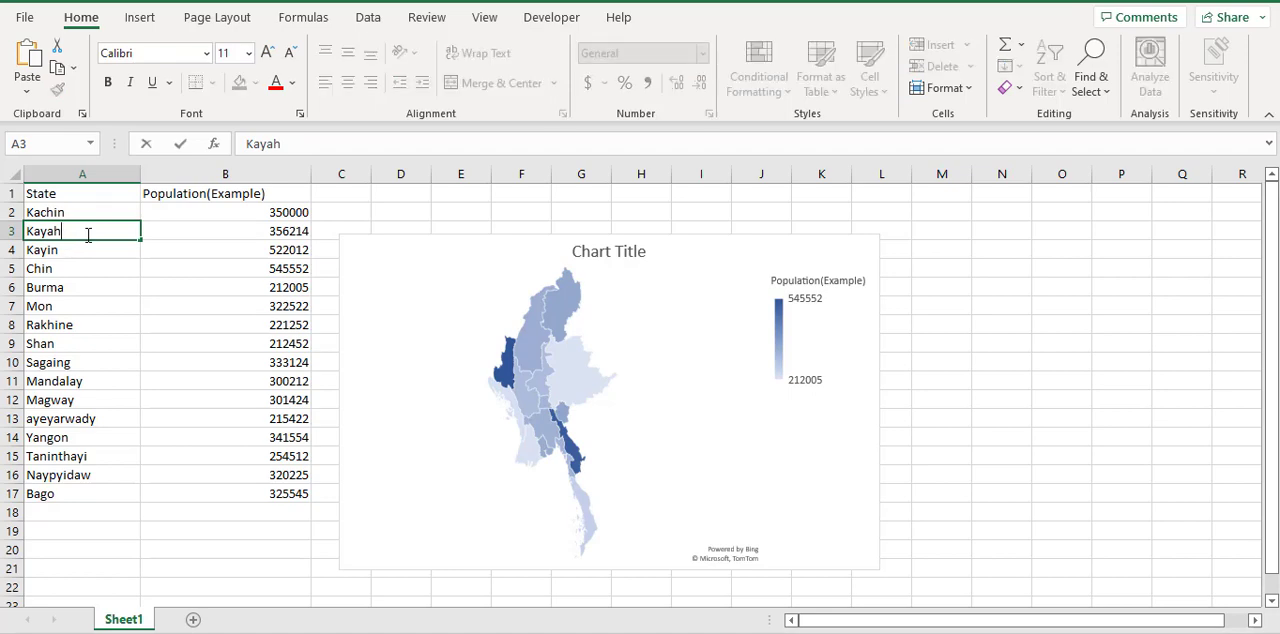
key(BackSpace)
key(Return)
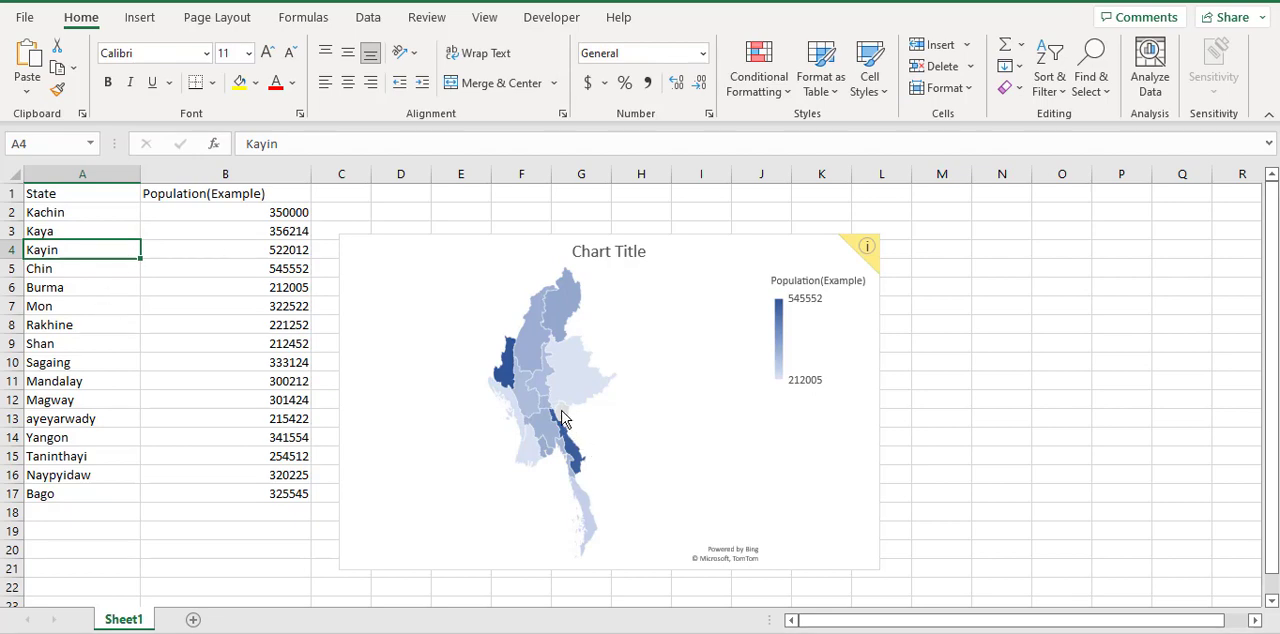
mouse_move(561, 418)
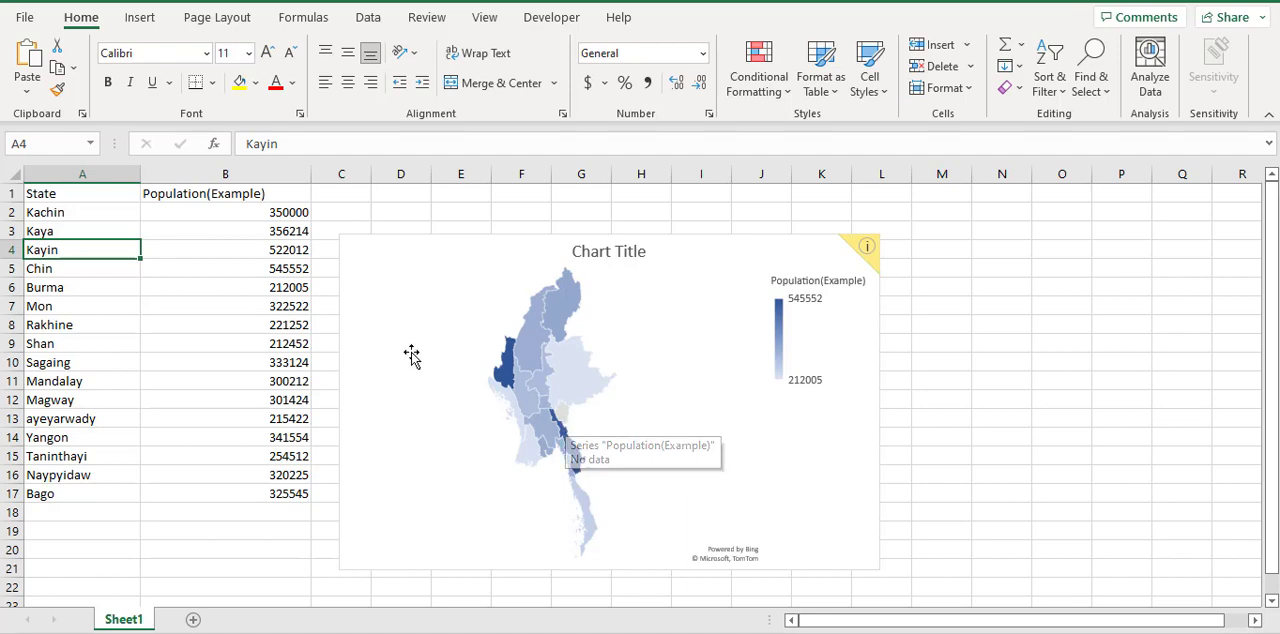
double_click(105, 232)
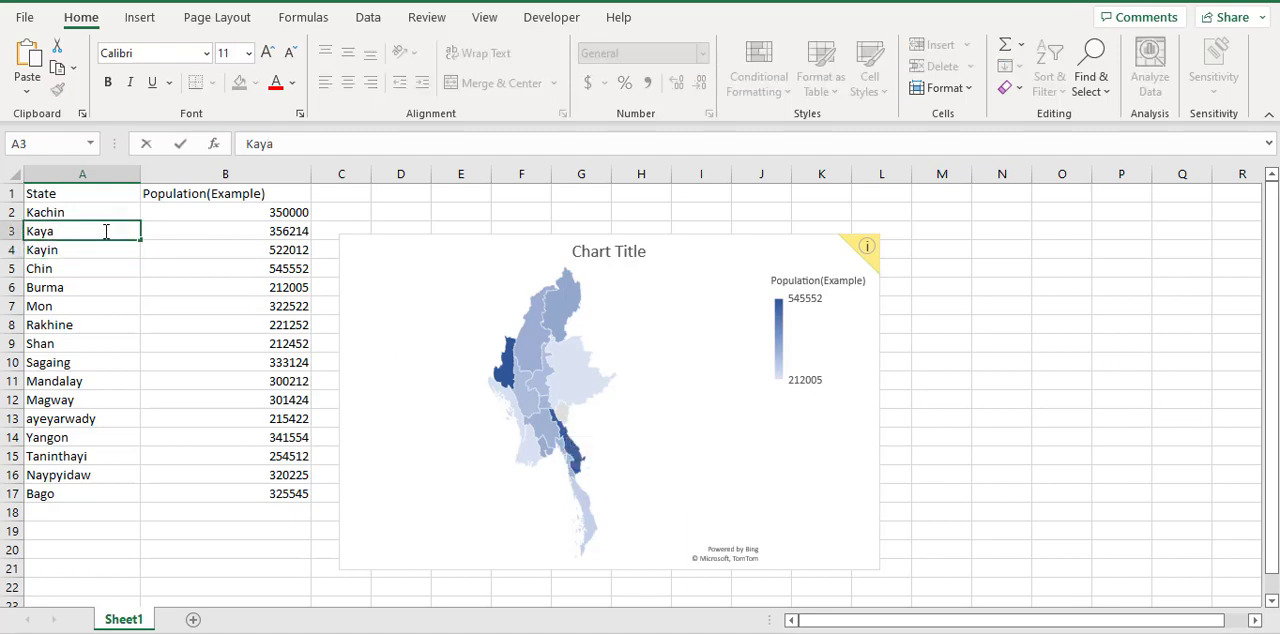
text(့)
key(Return)
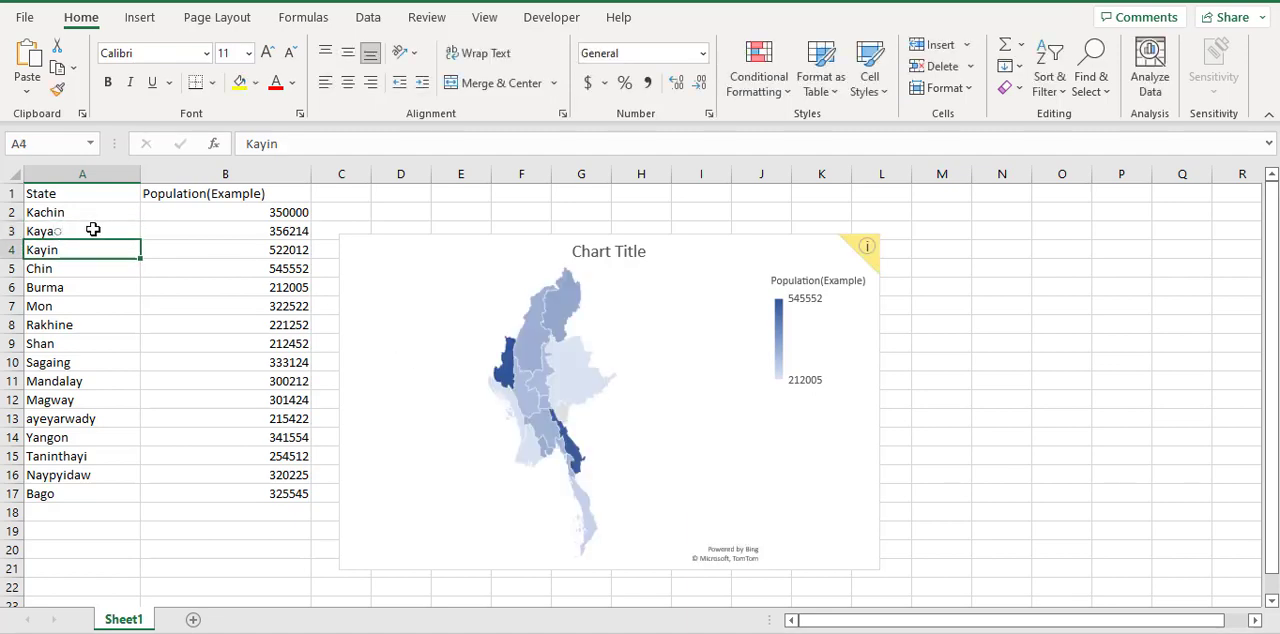
Switch the input keyboard to English (US) and correct the state name in cell A3 to Kayah
click(92, 230)
double_click(95, 230)
key(BackSpace)
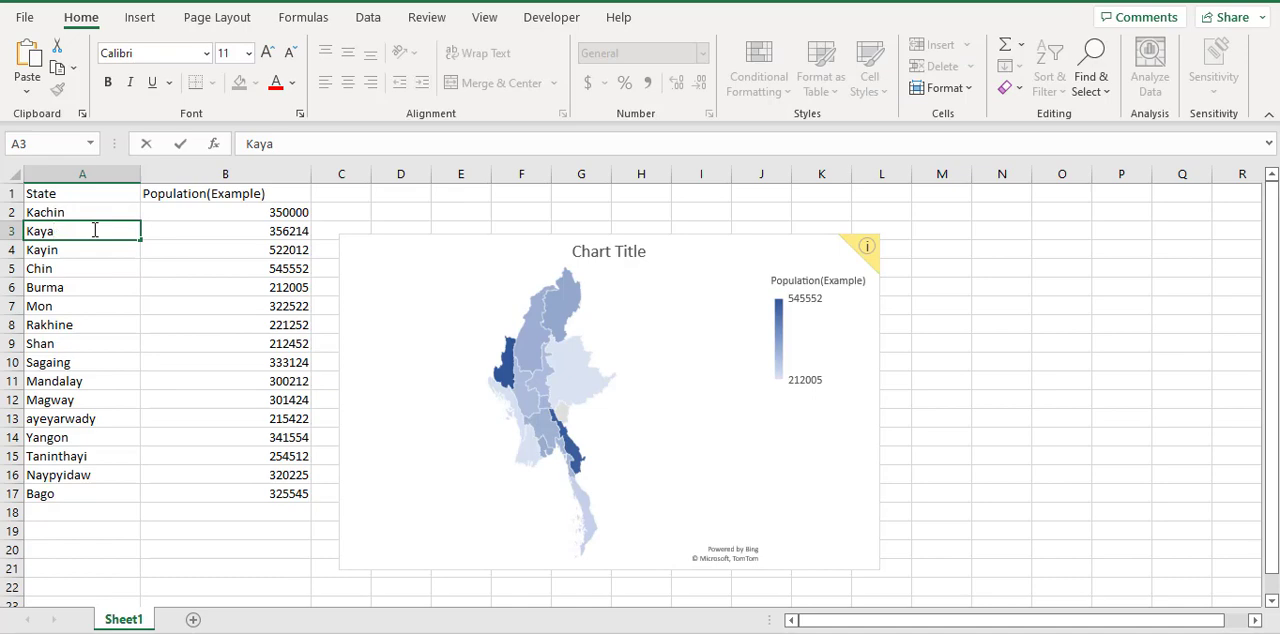
click(1030, 633)
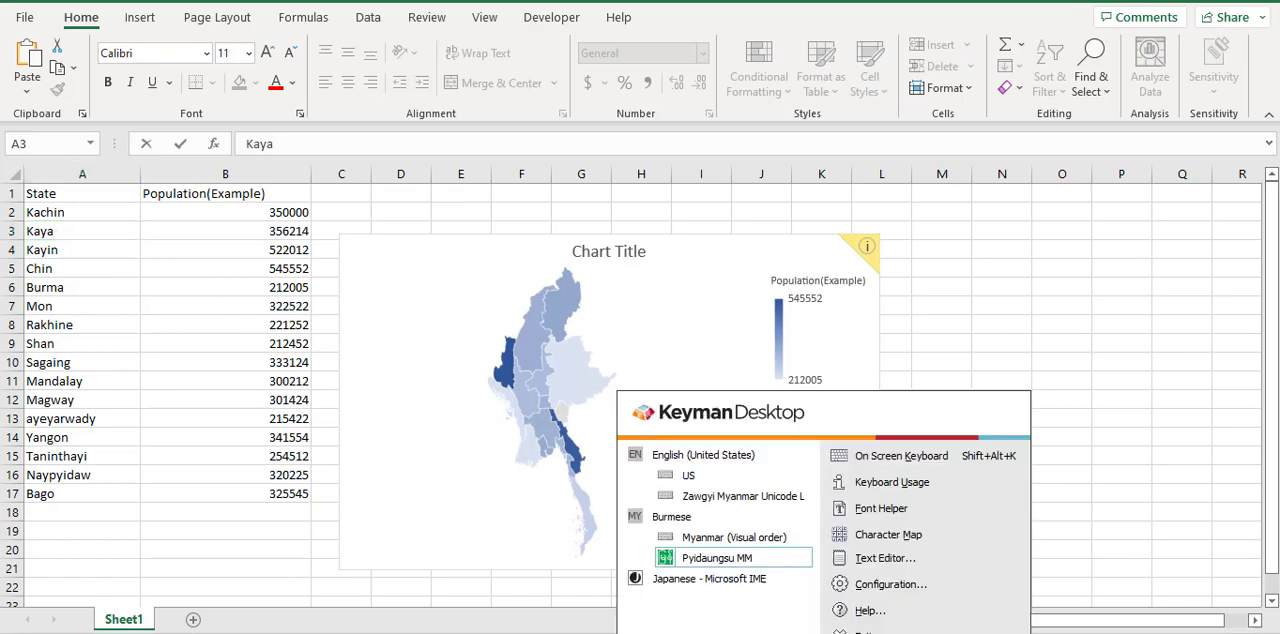
click(764, 474)
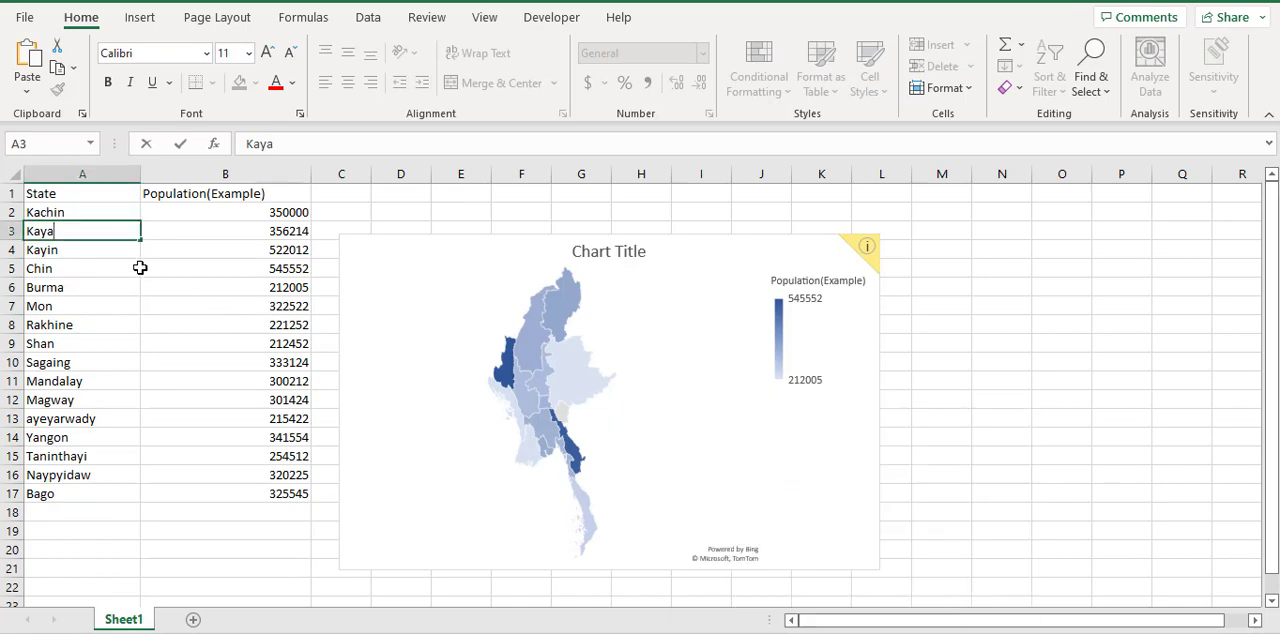
text(h)
key(Return)
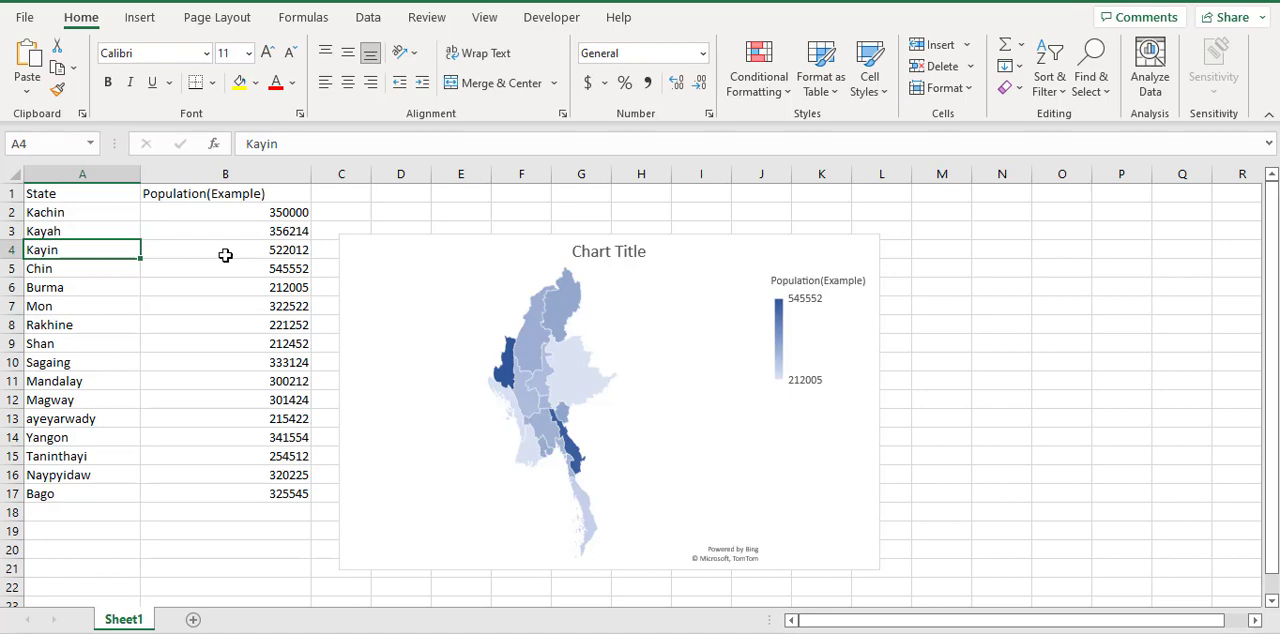
Apply the dark grey Style 3 chart style to the map chart and deselect the chart
click(516, 333)
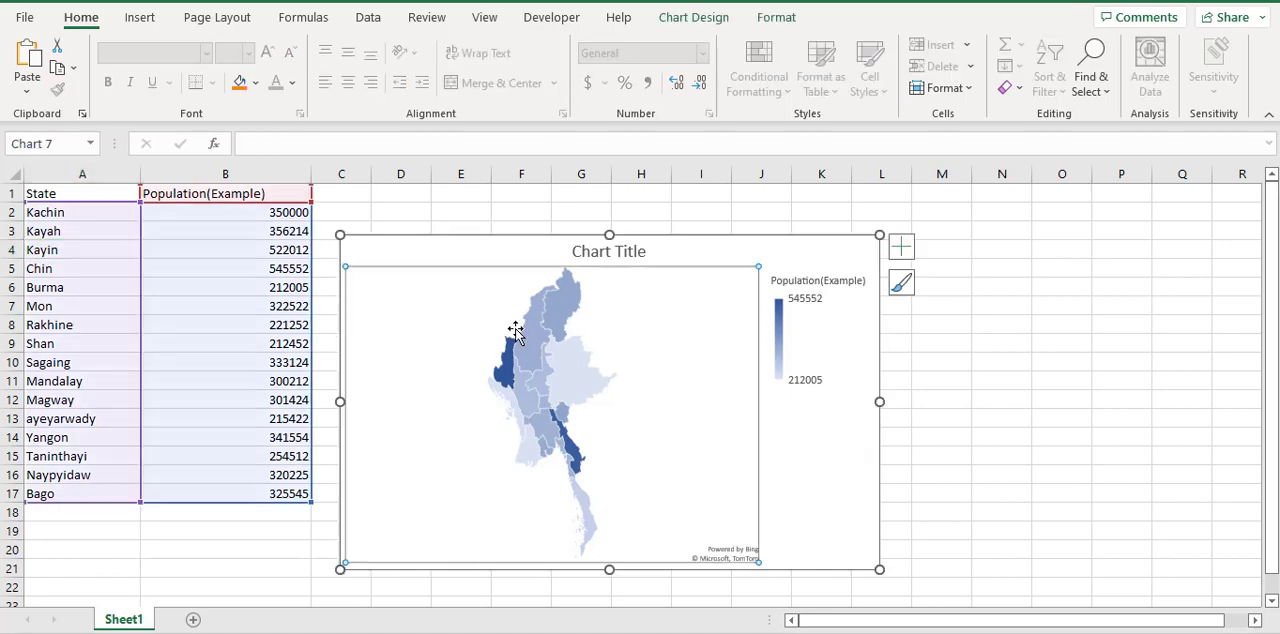
click(771, 253)
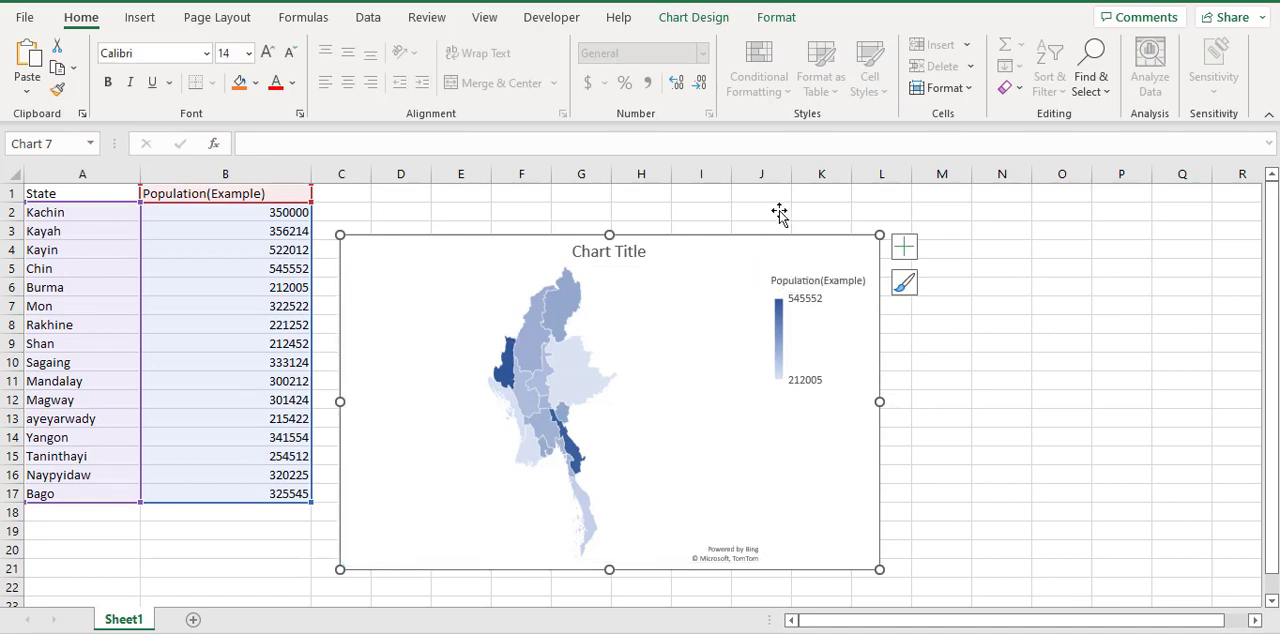
click(769, 20)
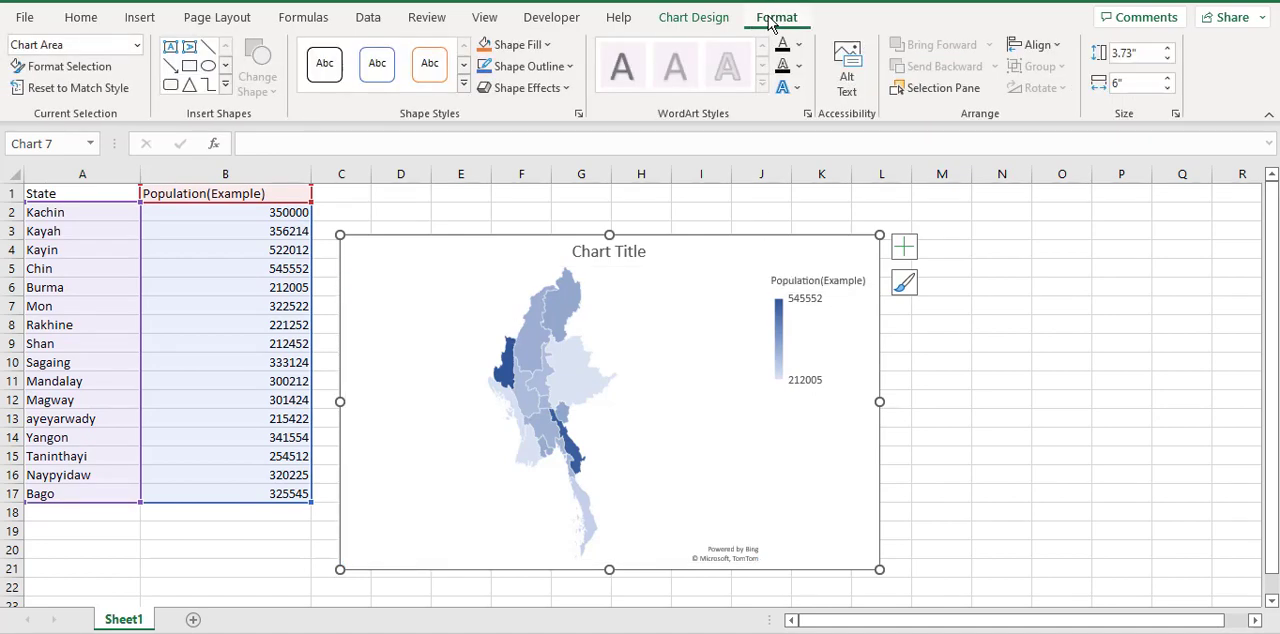
click(714, 20)
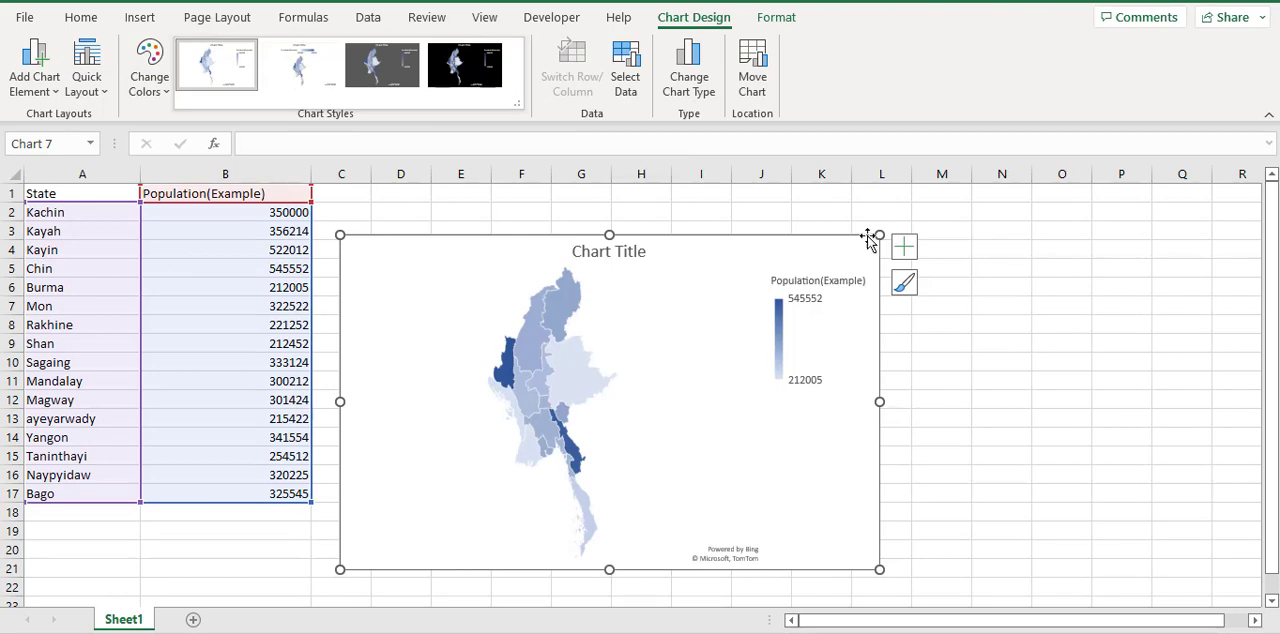
click(905, 285)
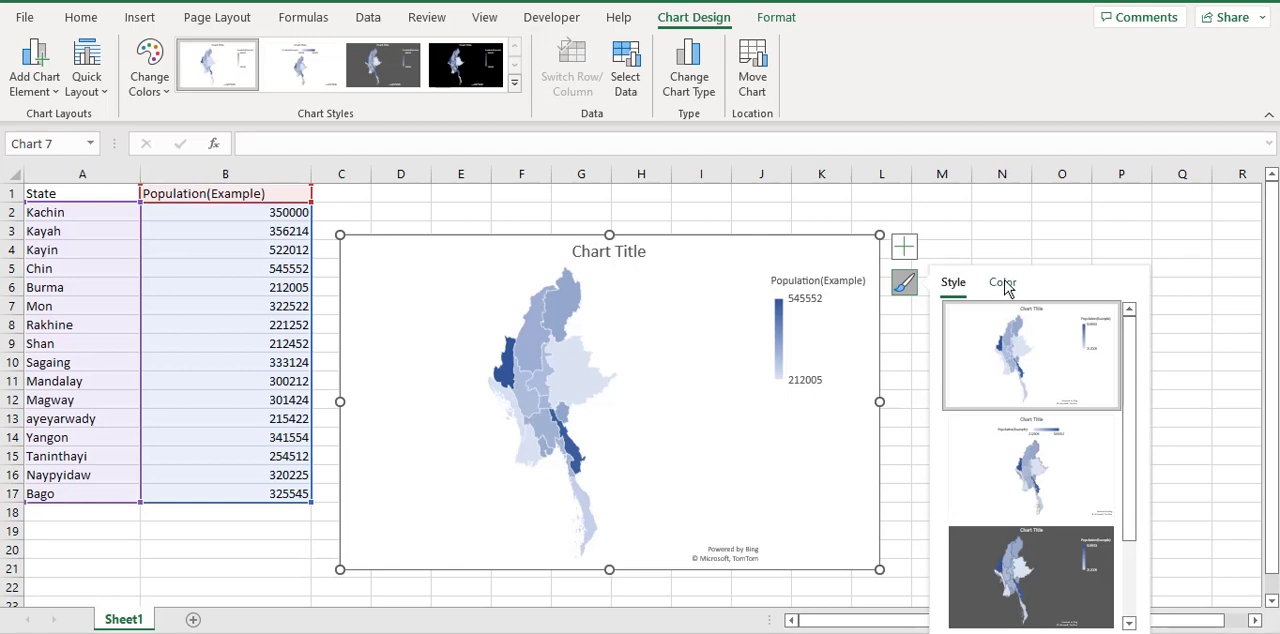
click(1003, 284)
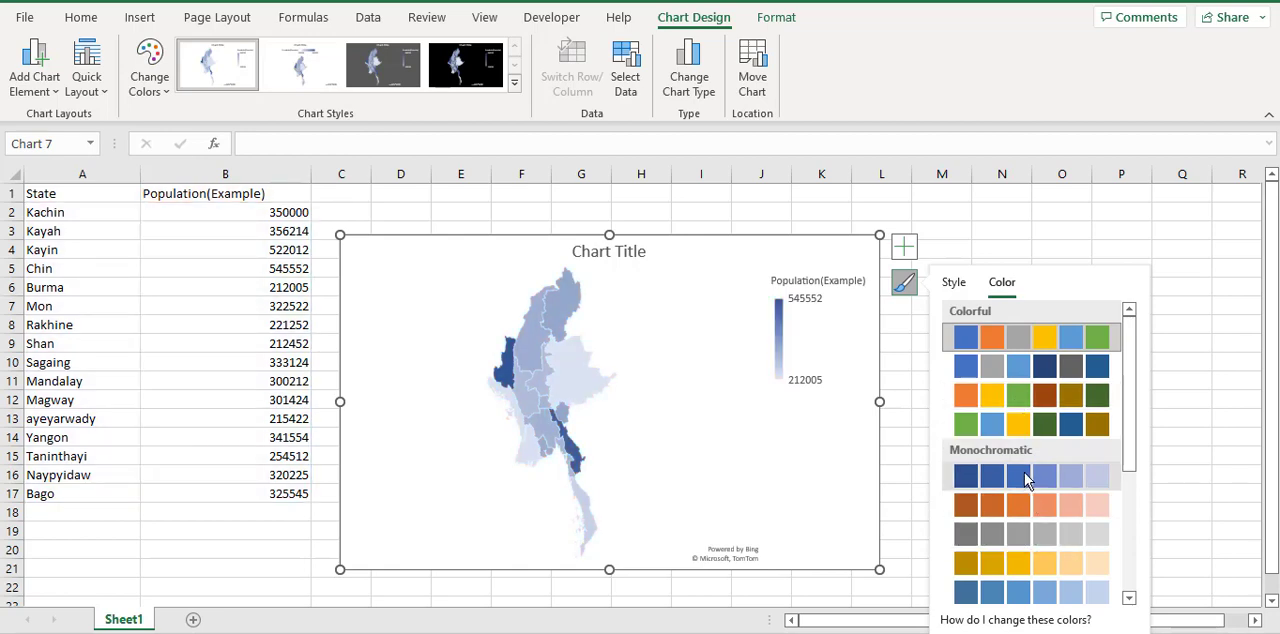
click(955, 287)
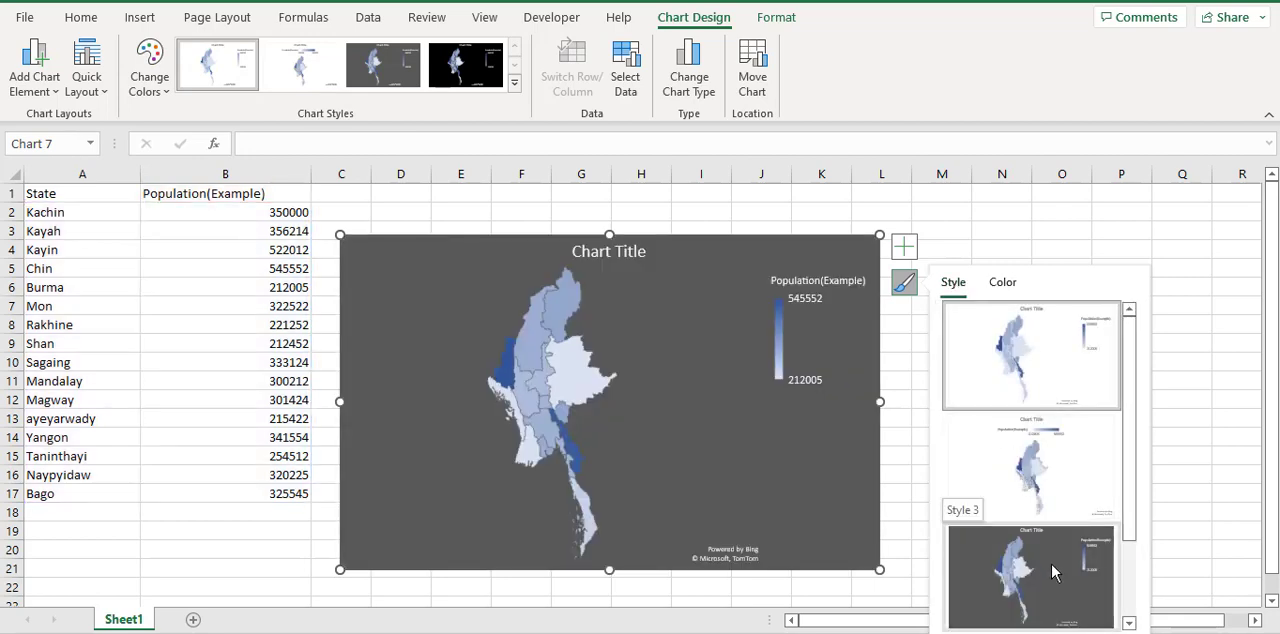
click(1051, 568)
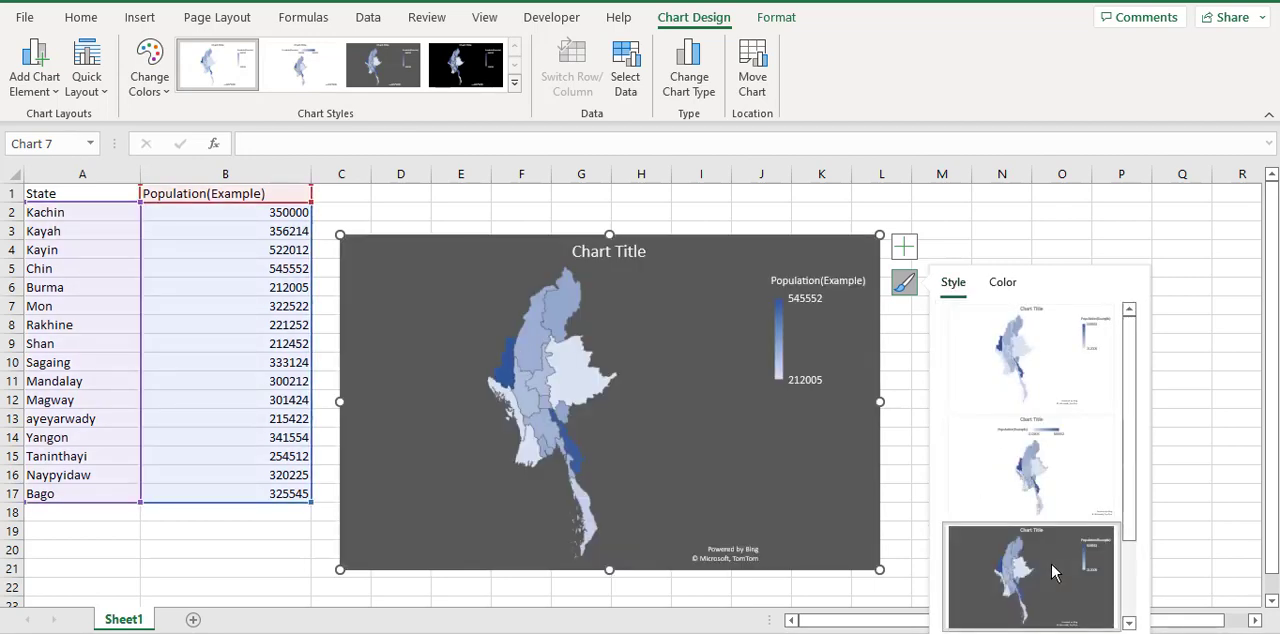
click(942, 246)
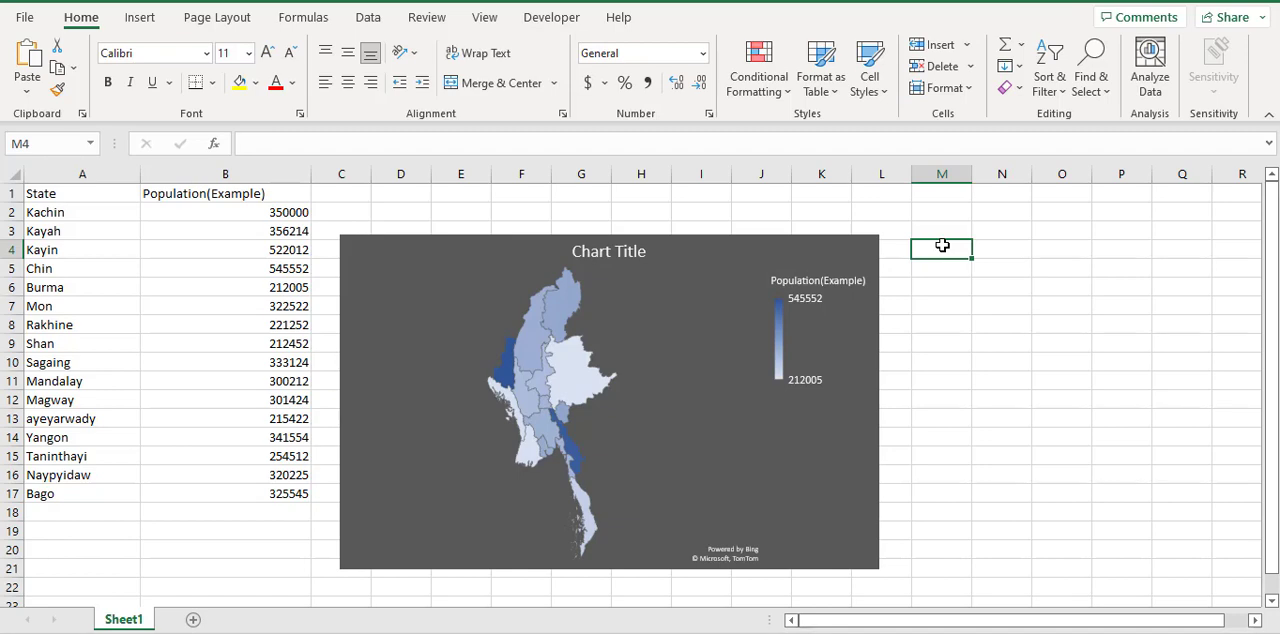
Insert another filled map chart from the empty cell M4, and delete that blank chart
click(143, 20)
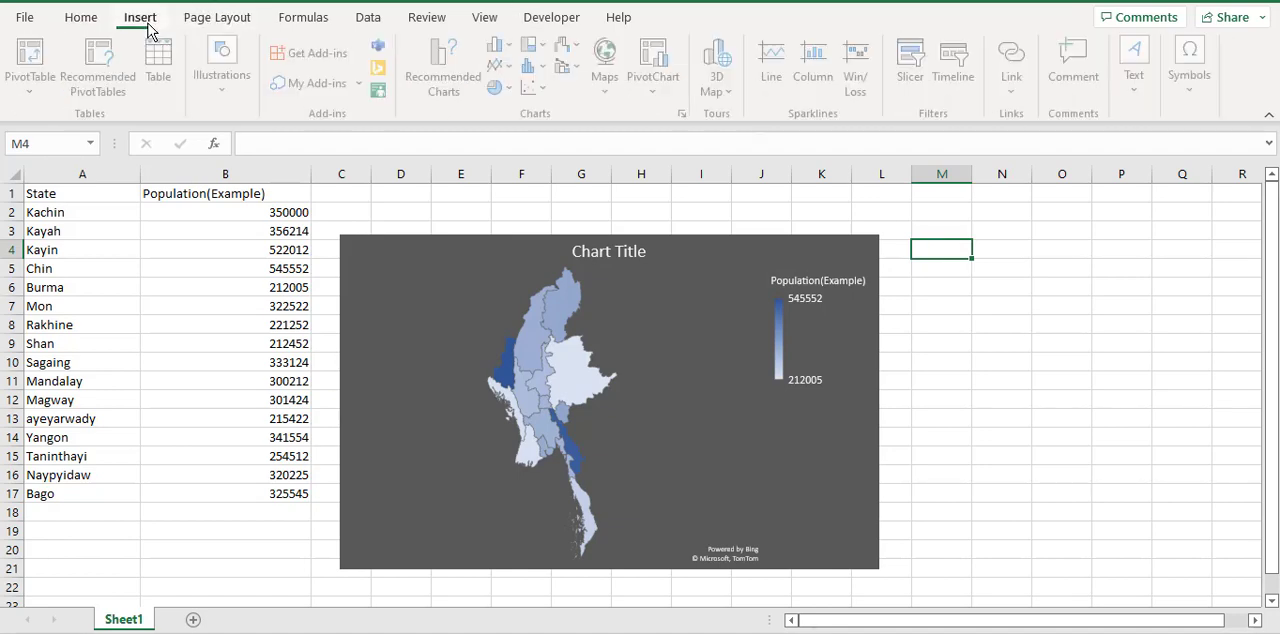
click(612, 95)
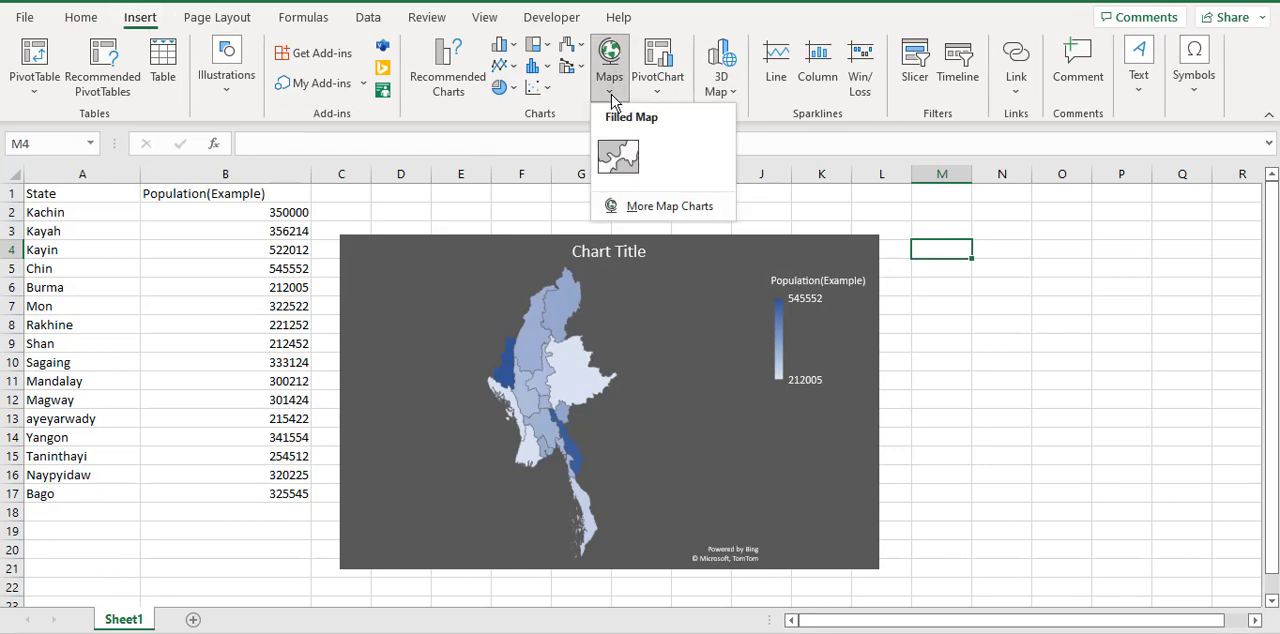
click(619, 160)
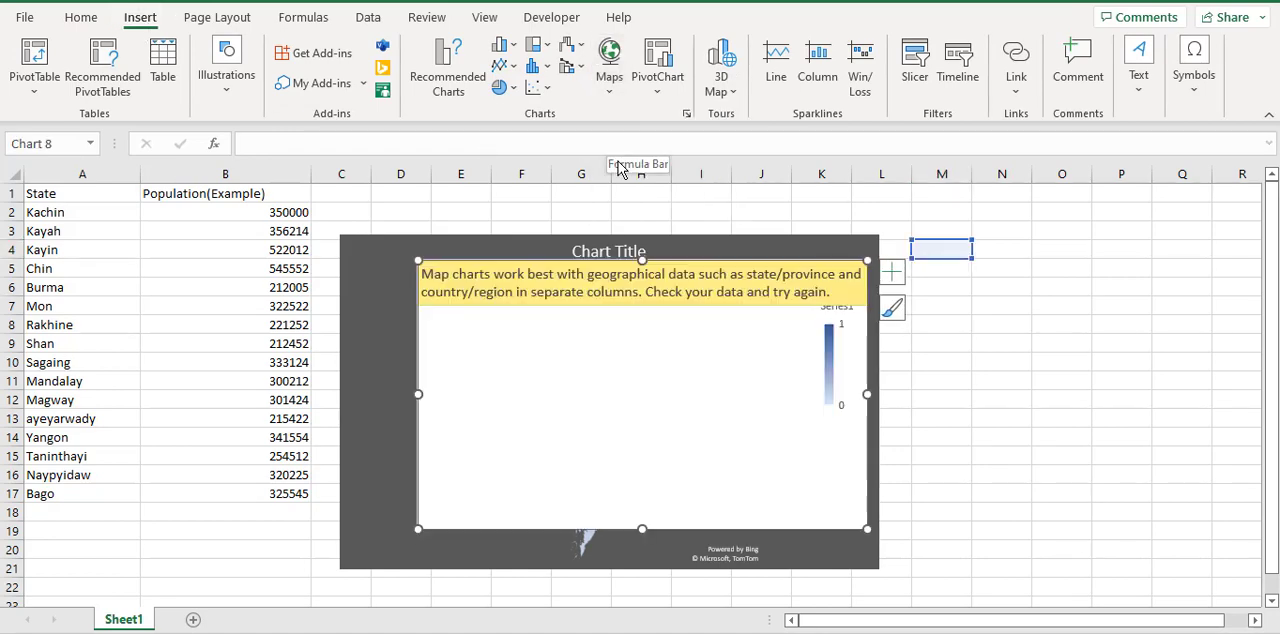
click(868, 261)
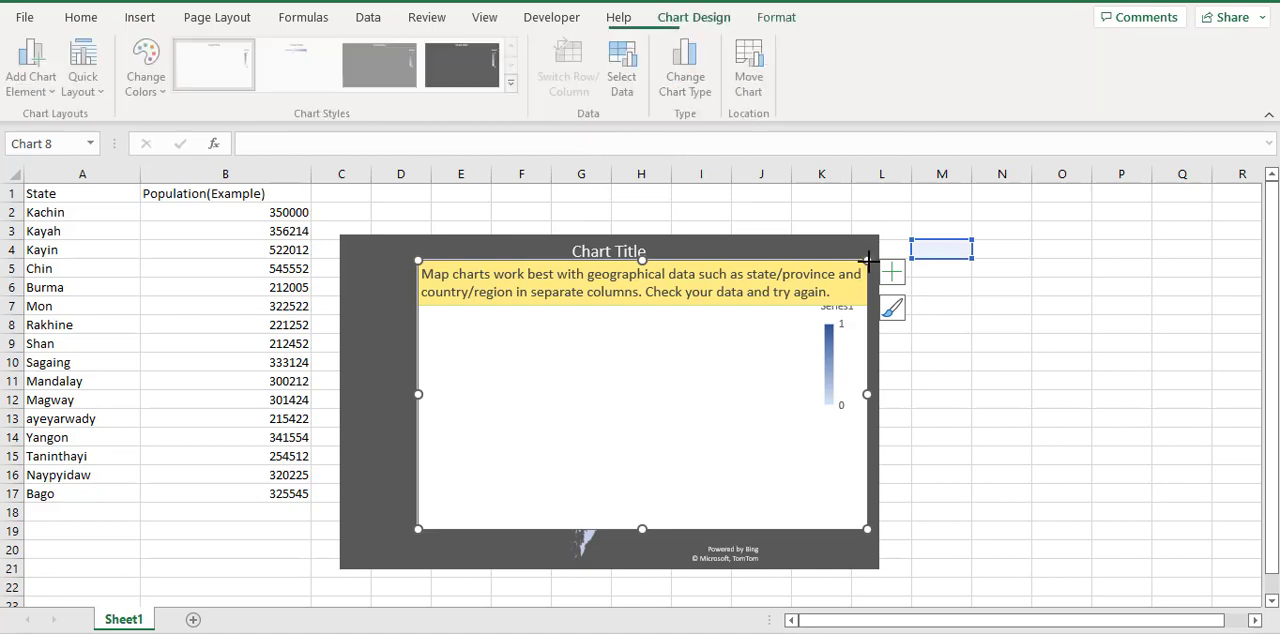
key(Delete)
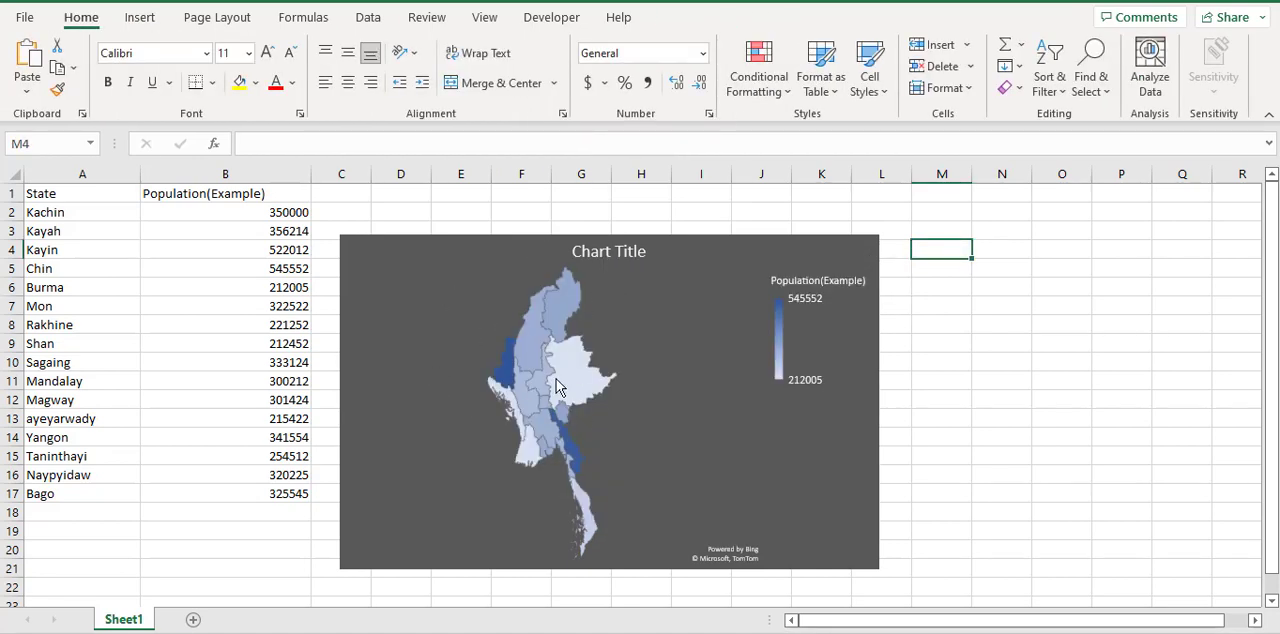
Check the population value of the Sagaing region on the map chart
mouse_move(518, 382)
mouse_move(530, 357)
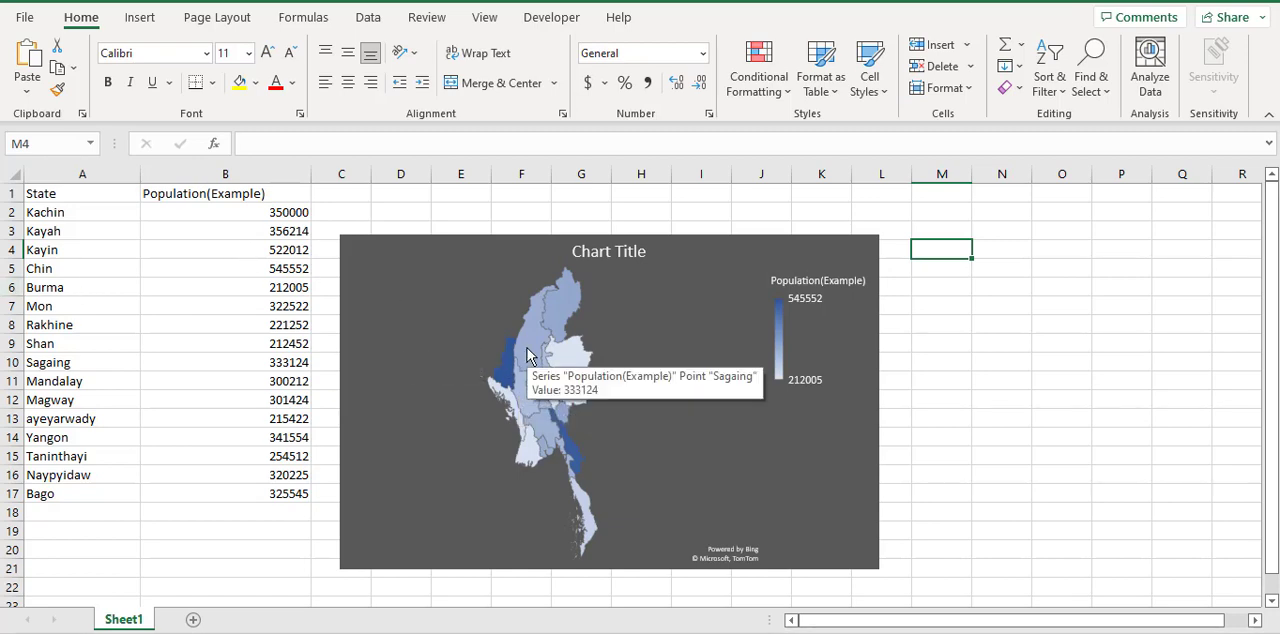